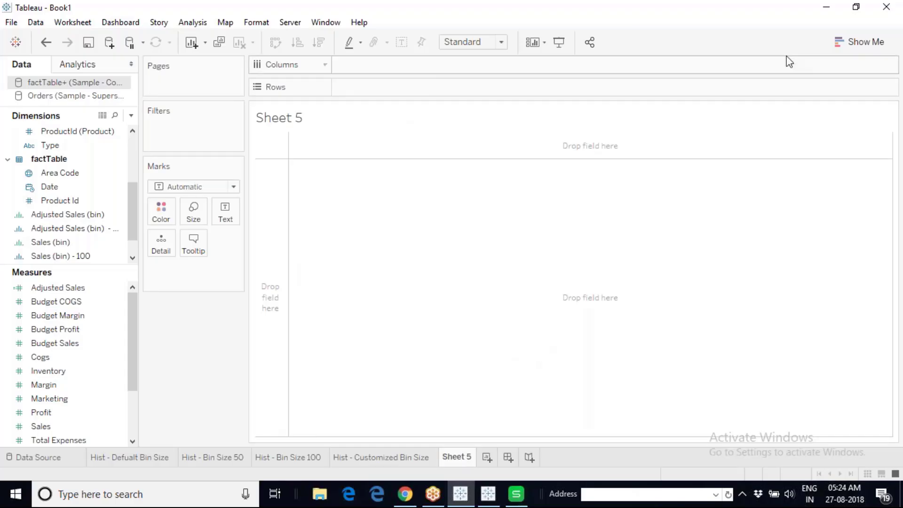
# Preview Show Me chart types, then switch to the Orders (Sample - Superstore) data source
pyautogui.click(859, 42)
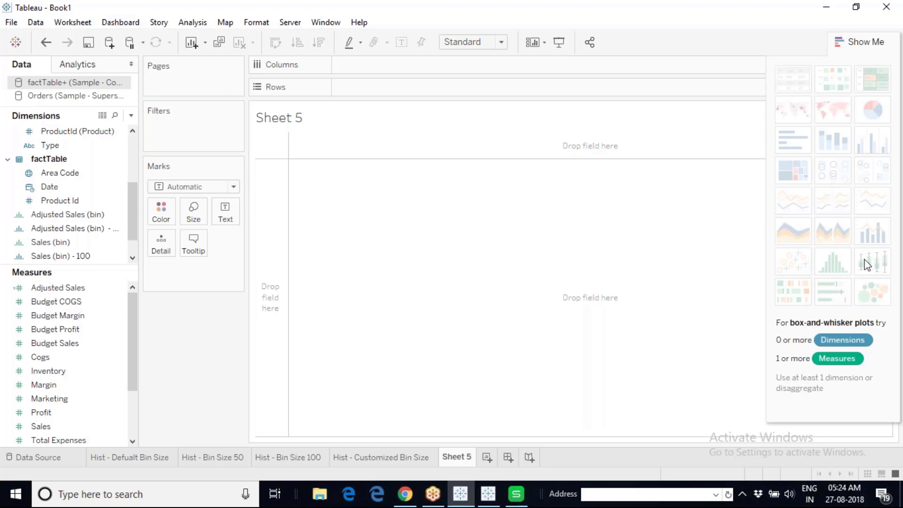
pyautogui.click(859, 42)
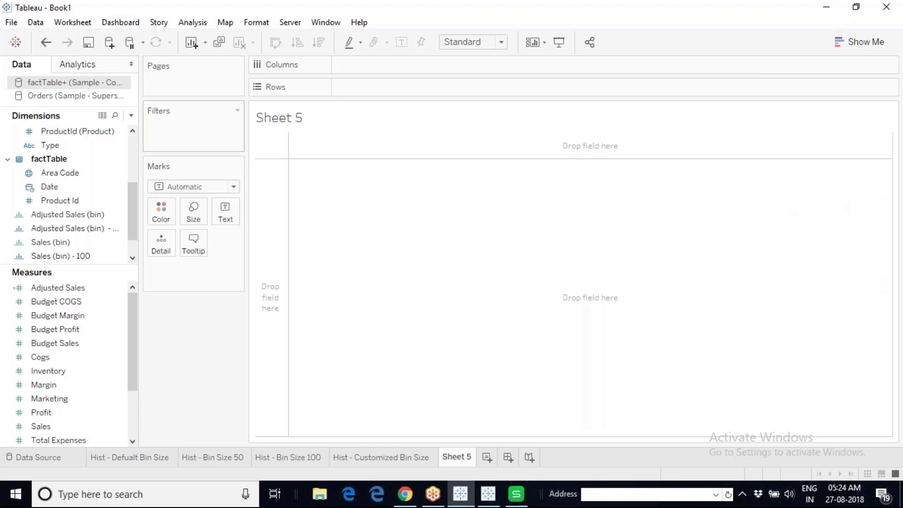
pyautogui.click(96, 97)
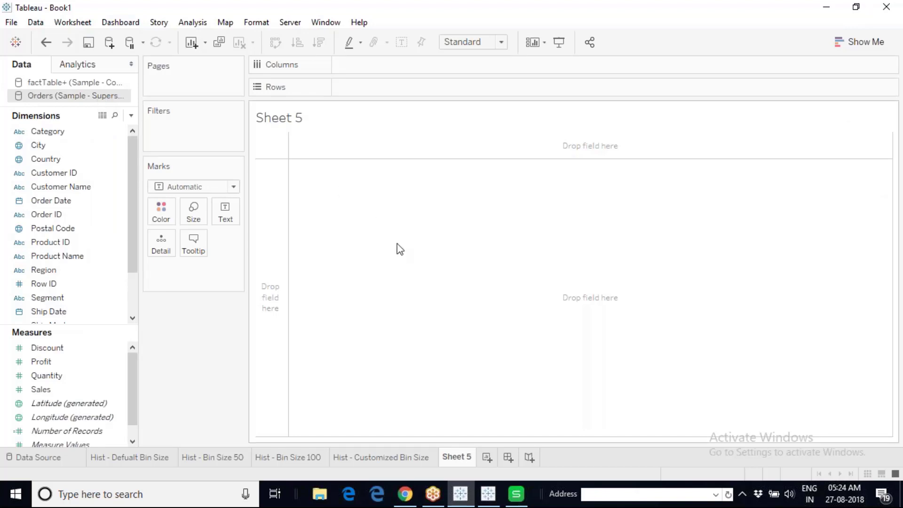
pyautogui.click(367, 456)
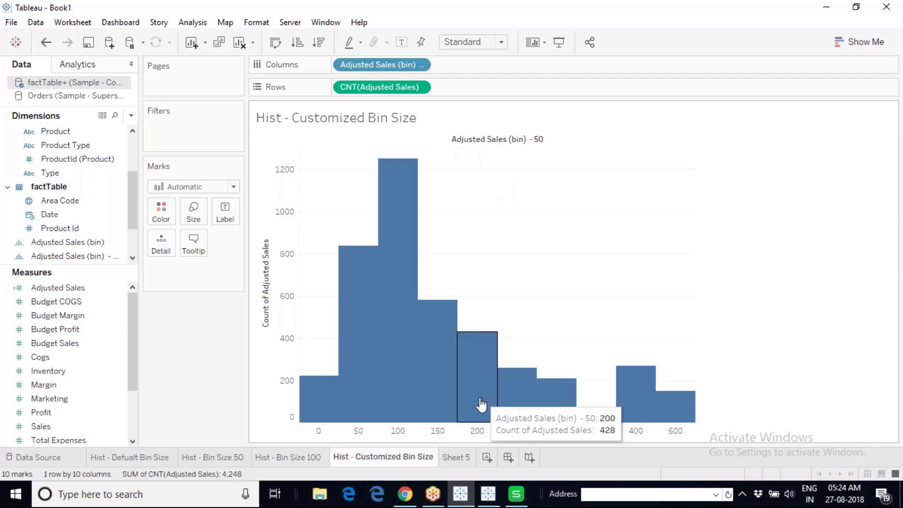
pyautogui.click(461, 460)
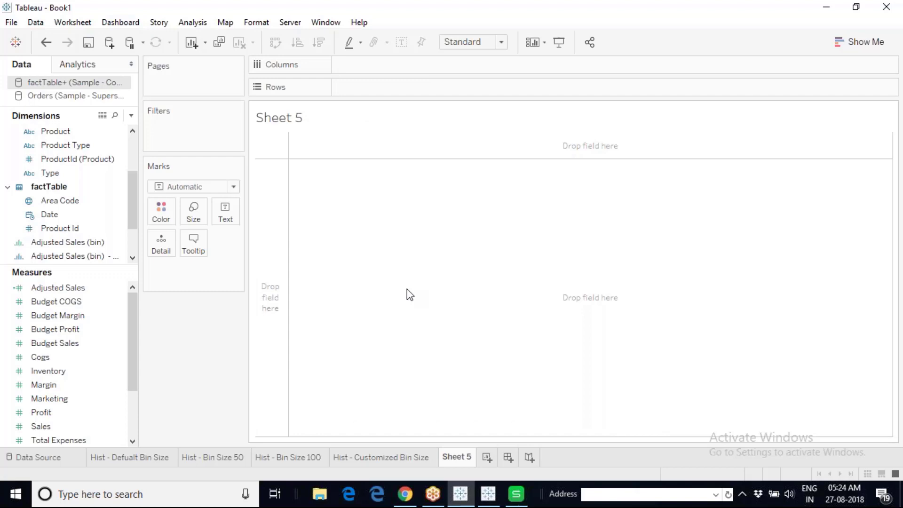
pyautogui.click(113, 96)
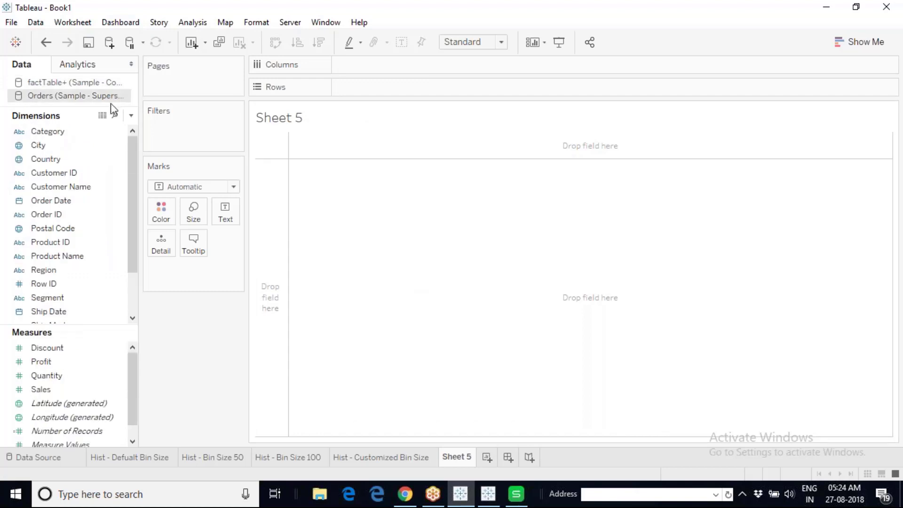
# Select Discount, Segment and Region and build a horizontal bar chart from them via Show Me
pyautogui.moveTo(56, 350); pyautogui.dragTo(60, 331)
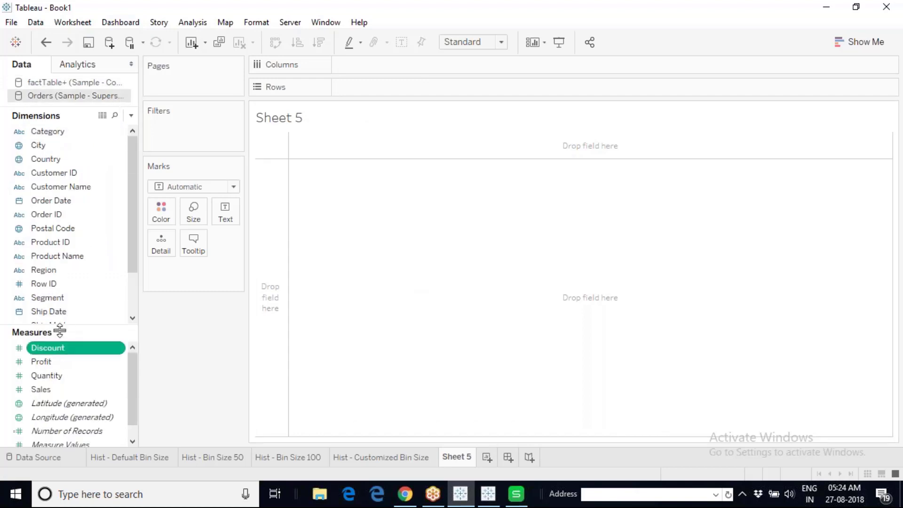
pyautogui.keyDown('ctrl'); pyautogui.click(75, 298); pyautogui.keyUp('ctrl')
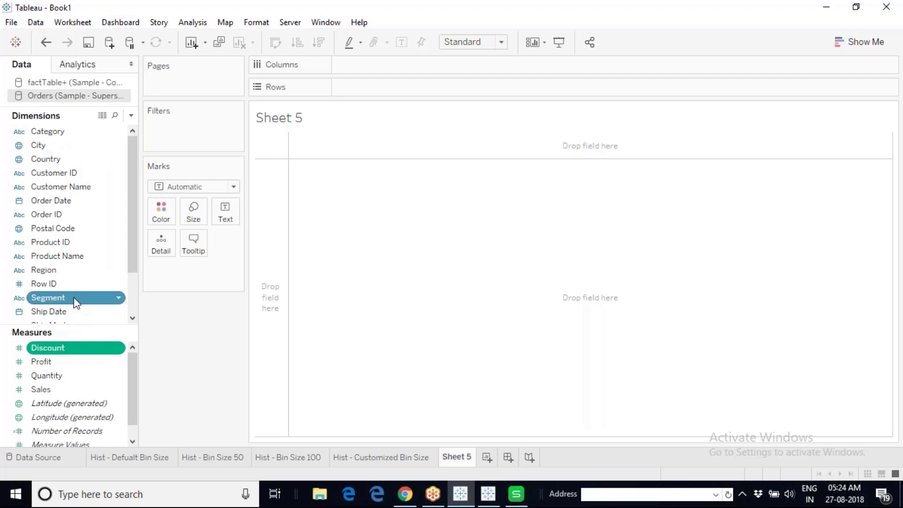
pyautogui.keyDown('ctrl'); pyautogui.click(81, 271); pyautogui.keyUp('ctrl')
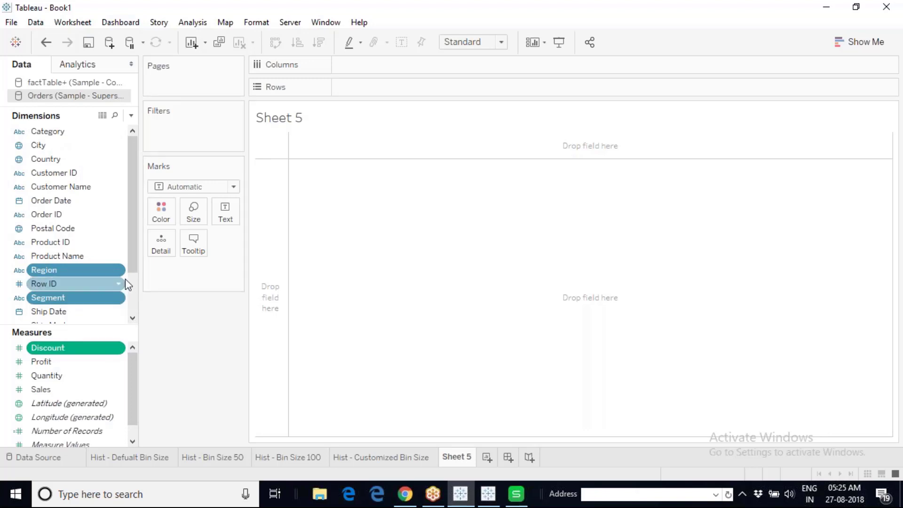
pyautogui.moveTo(121, 296); pyautogui.dragTo(726, 77)
pyautogui.click(860, 41)
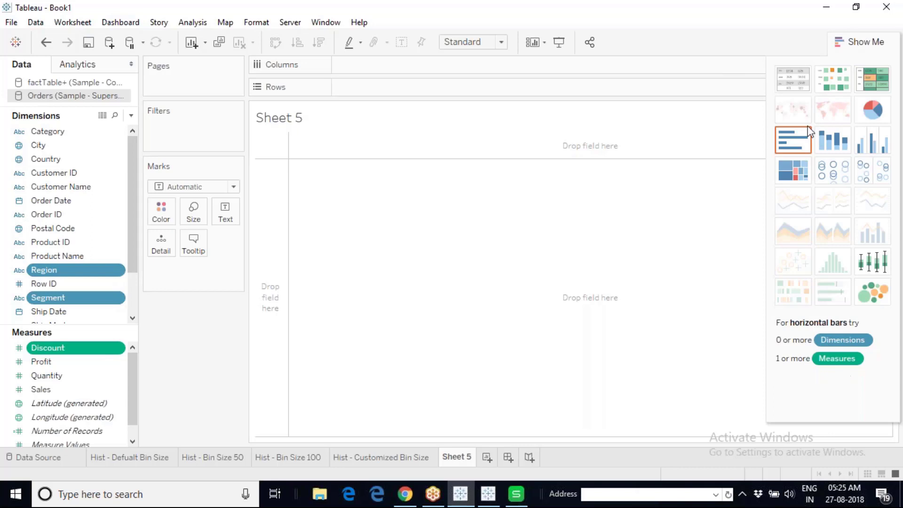
pyautogui.click(798, 140)
pyautogui.click(859, 42)
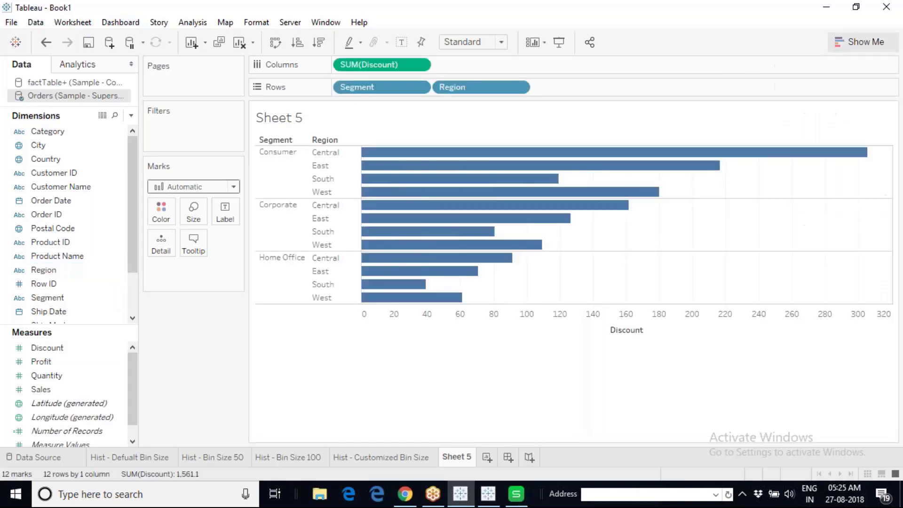
# Change the Discount pill's measure from Sum to Average and reopen Show Me
pyautogui.moveTo(785, 165)
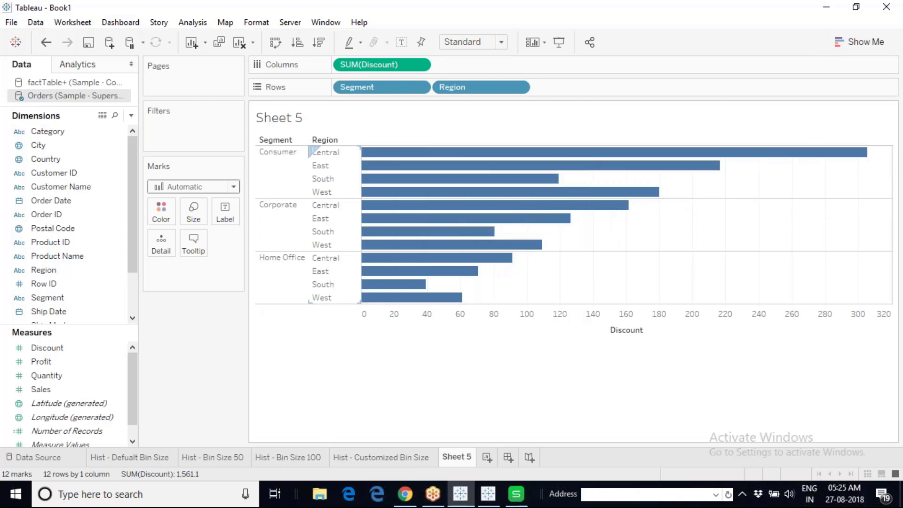
pyautogui.click(420, 68)
pyautogui.moveTo(443, 198)
pyautogui.click(515, 221)
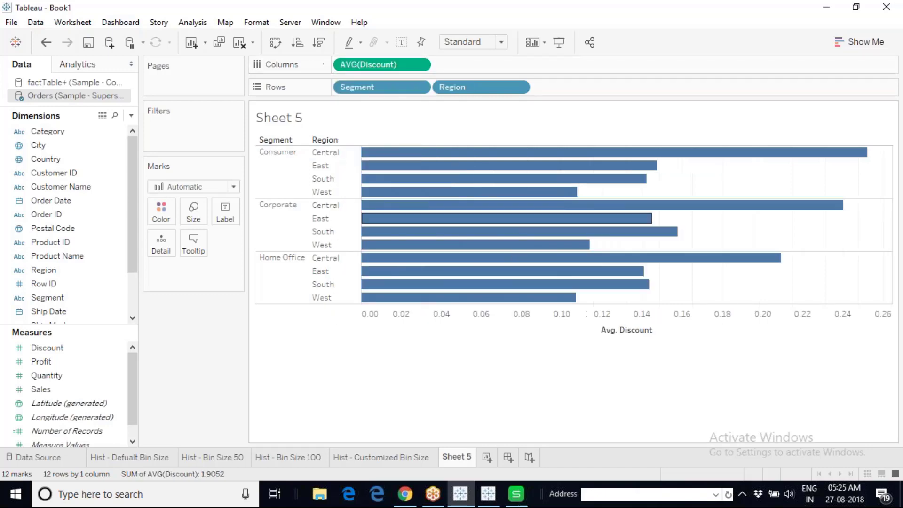
pyautogui.click(853, 39)
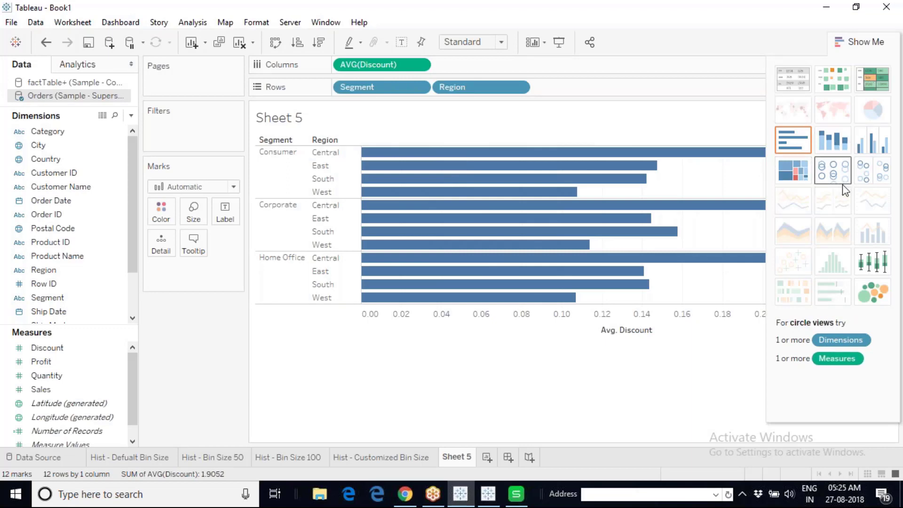
# Convert the chart to a box-and-whisker plot and set the fit to Entire View
pyautogui.click(864, 265)
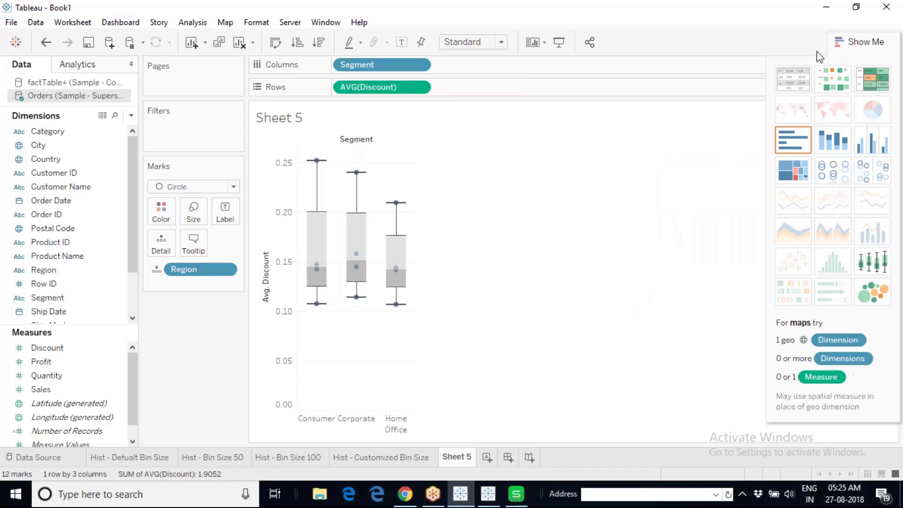
pyautogui.click(847, 41)
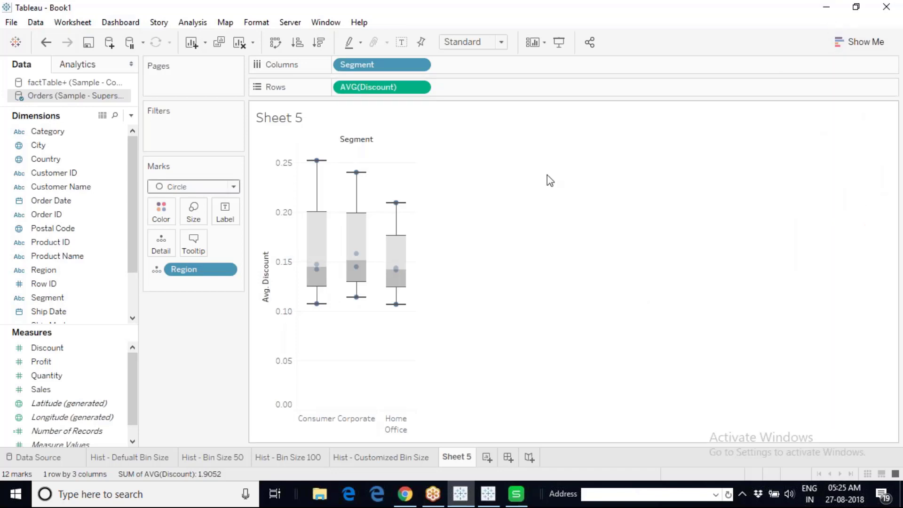
pyautogui.click(503, 45)
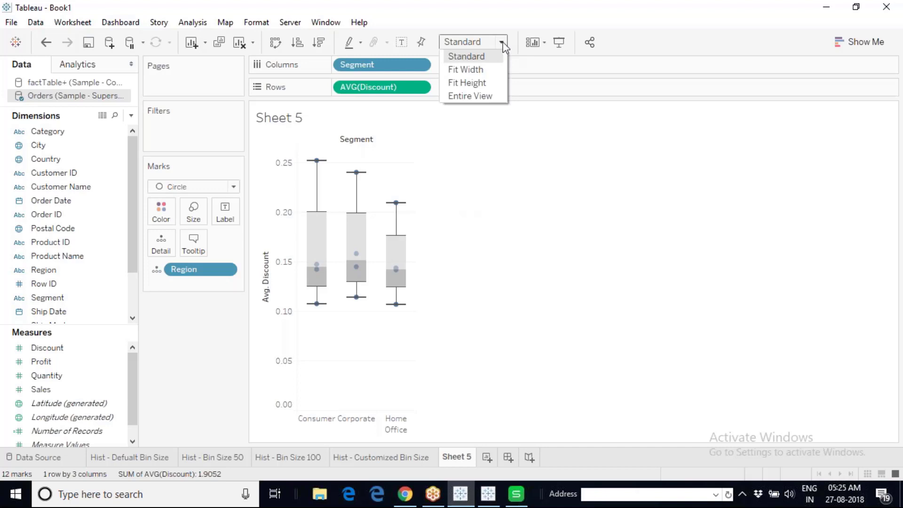
pyautogui.click(476, 92)
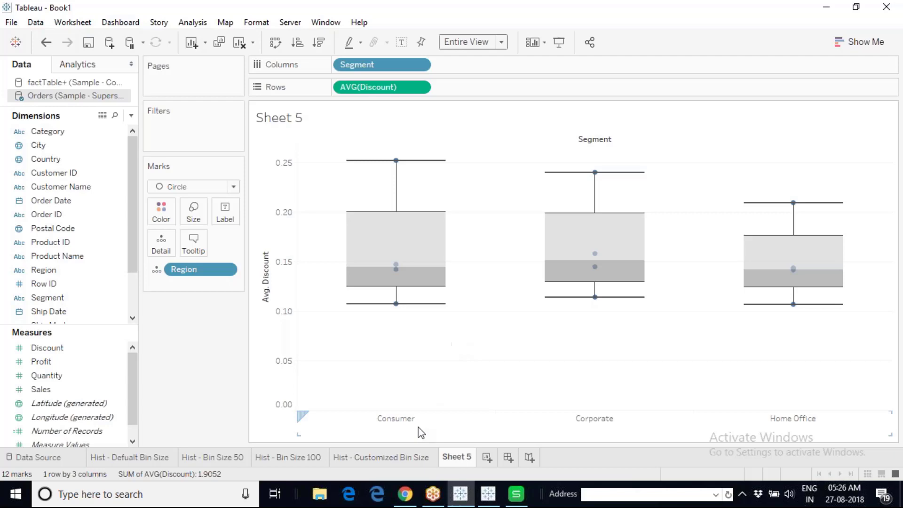
pyautogui.click(406, 495)
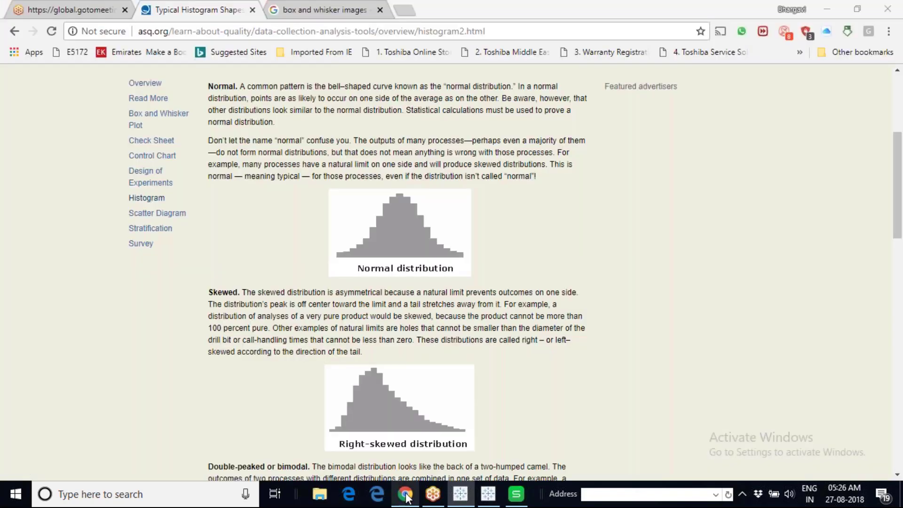
# Switch to the 'box and whisker images' search results tab in Chrome
pyautogui.click(316, 6)
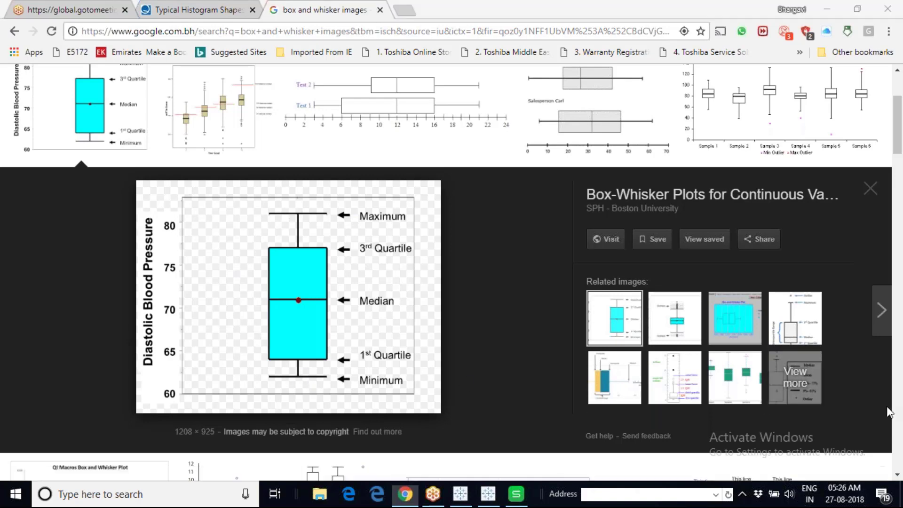
# Underline Minimum, trace the lower and upper whiskers, and mark the median on the diagram
pyautogui.moveTo(359, 386); pyautogui.dragTo(408, 381)
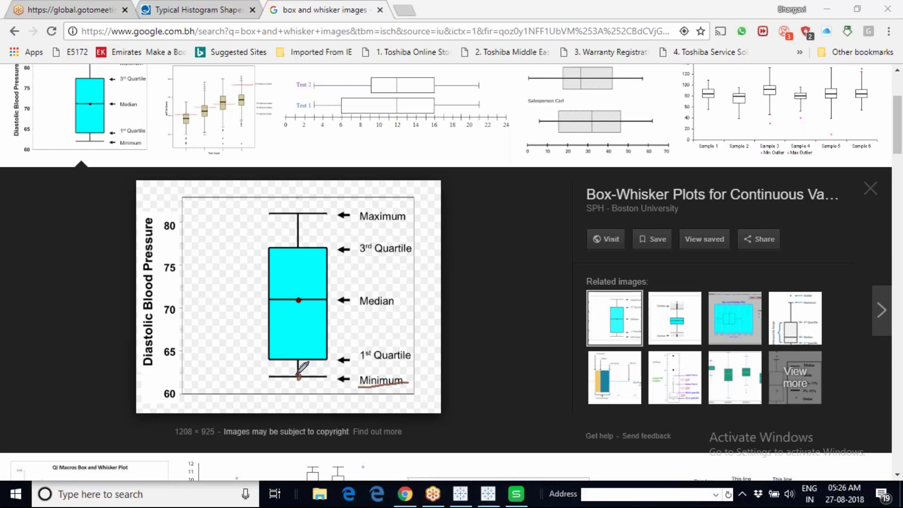
pyautogui.click(298, 375)
pyautogui.moveTo(298, 360); pyautogui.dragTo(298, 376)
pyautogui.moveTo(298, 246); pyautogui.dragTo(301, 212)
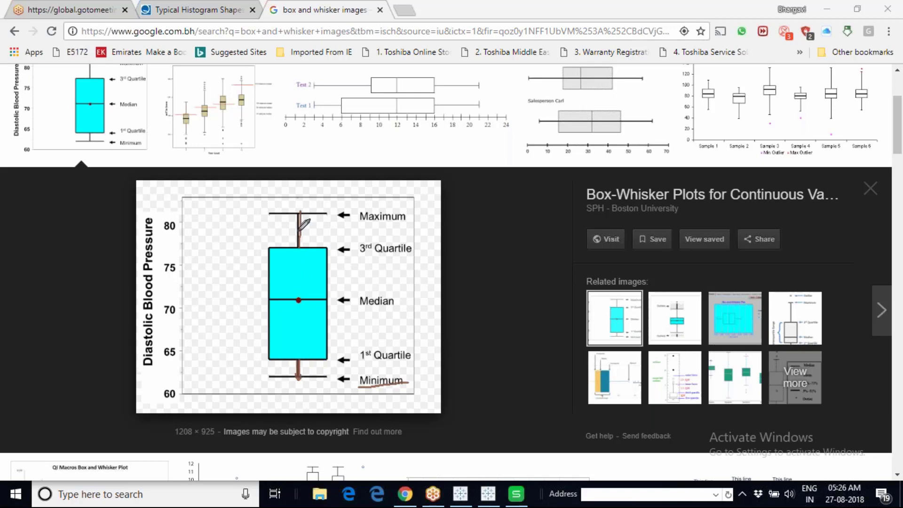
pyautogui.moveTo(298, 246); pyautogui.dragTo(299, 213)
pyautogui.moveTo(299, 211); pyautogui.dragTo(299, 212)
pyautogui.moveTo(298, 300); pyautogui.dragTo(298, 299)
# Mark the 1st Quartile edge, write 25 by the lower whisker, and underline 3rd Quartile
pyautogui.moveTo(320, 358); pyautogui.dragTo(342, 359)
pyautogui.moveTo(324, 358); pyautogui.dragTo(330, 374)
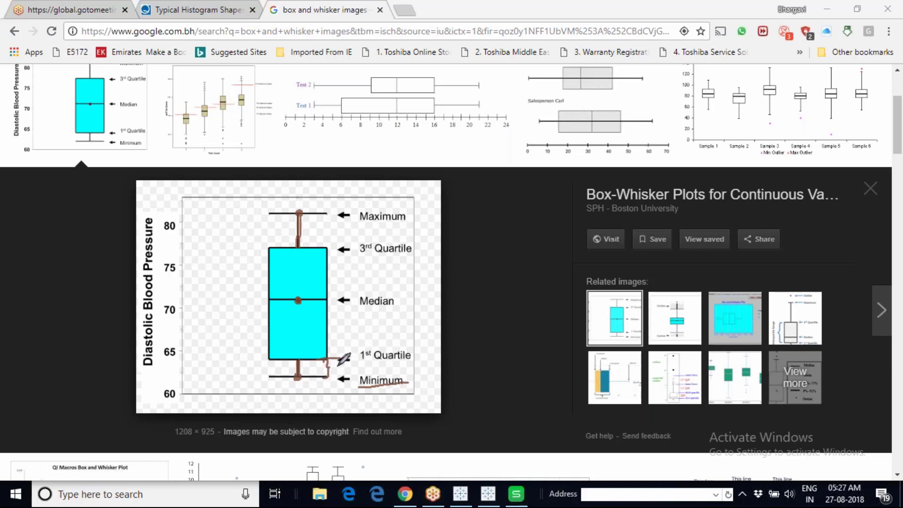
pyautogui.moveTo(339, 365); pyautogui.dragTo(357, 374)
pyautogui.click(362, 372)
pyautogui.moveTo(281, 247); pyautogui.dragTo(249, 248)
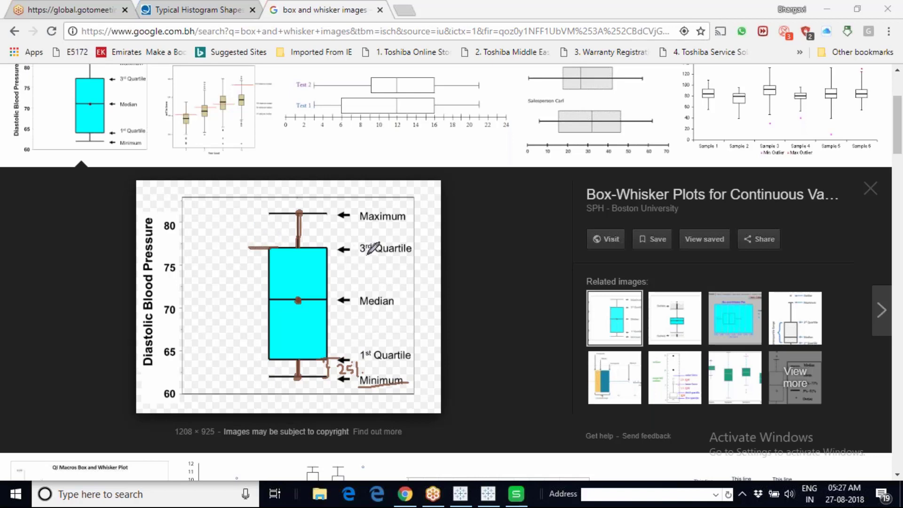
pyautogui.moveTo(365, 254); pyautogui.dragTo(408, 251)
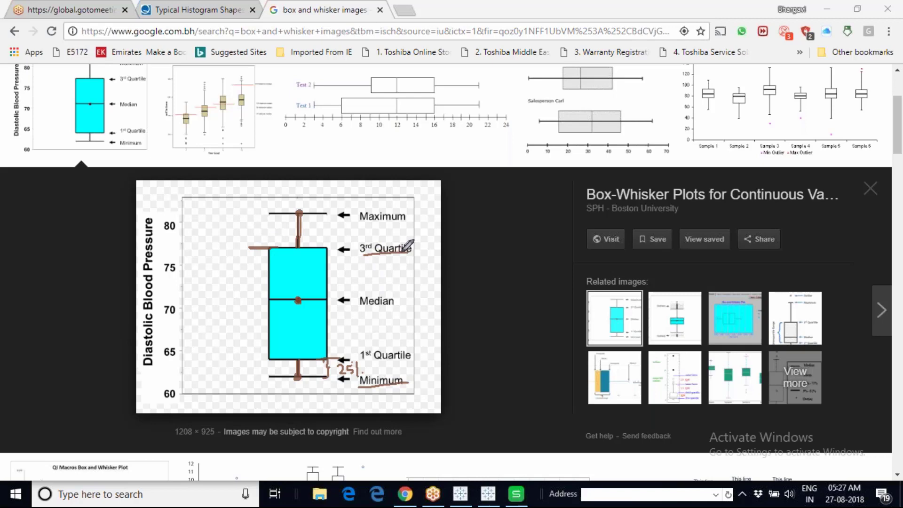